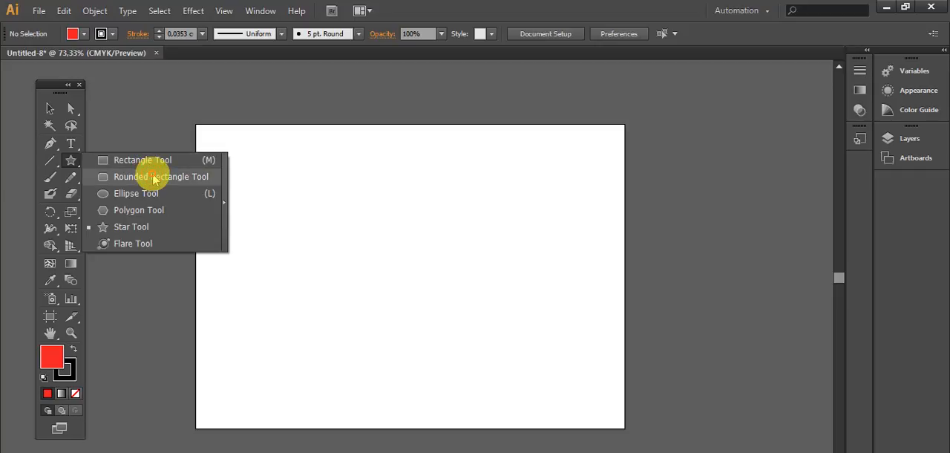
- Draw a red rectangle with the Rectangle tool and reposition it near the artboard's centre with the Selection tool
left_click(153, 160)
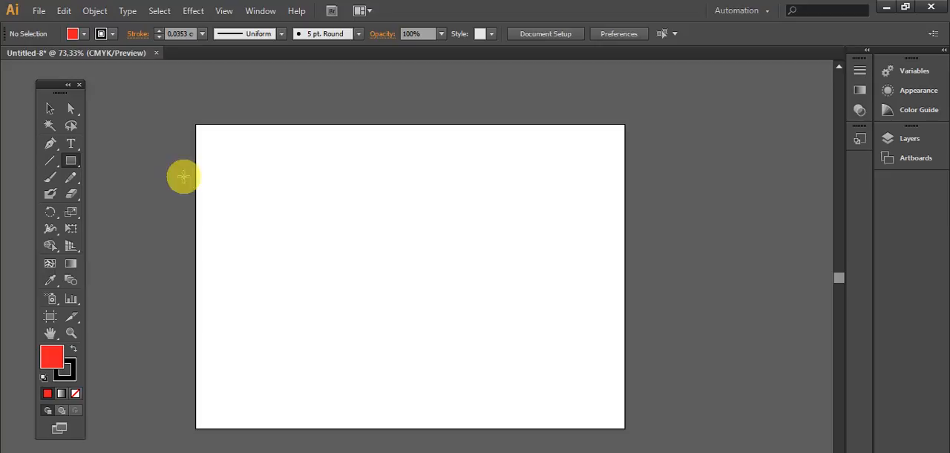
left_click_drag(280, 176, 491, 353)
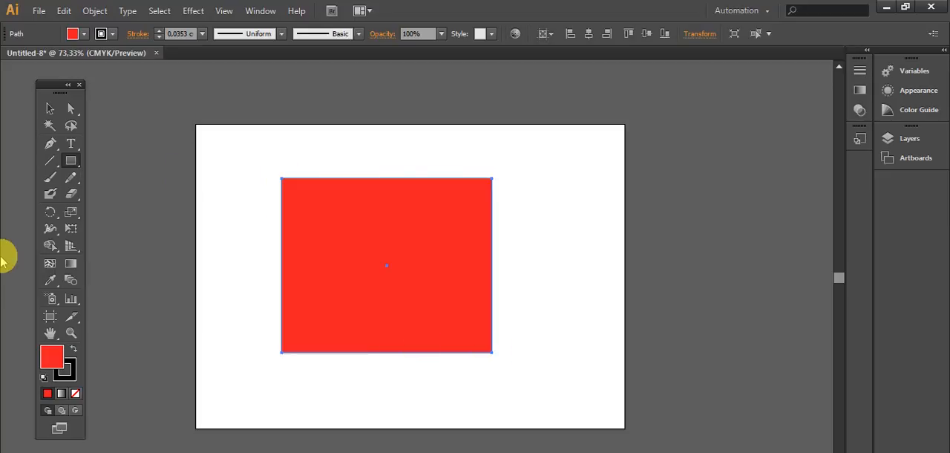
left_click(48, 111)
left_click_drag(360, 225, 394, 233)
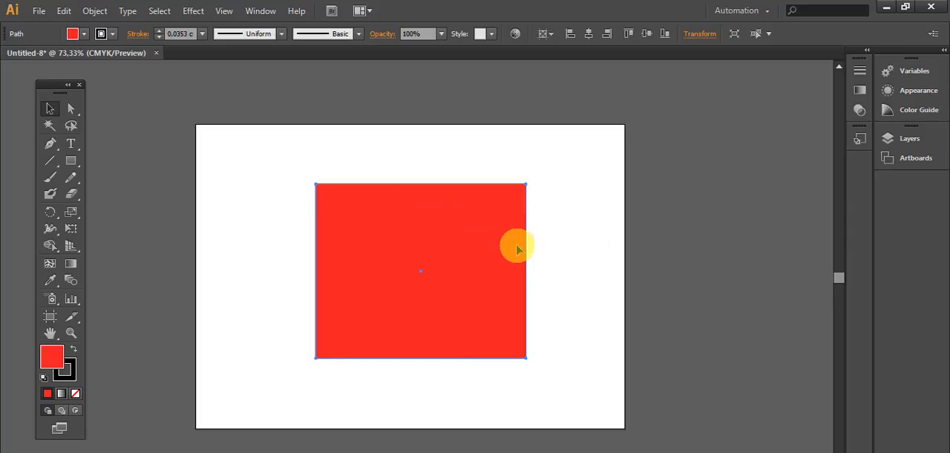
mouse_move(526, 359)
left_mouse_down()
mouse_move(536, 373)
mouse_move(523, 352)
left_mouse_up()
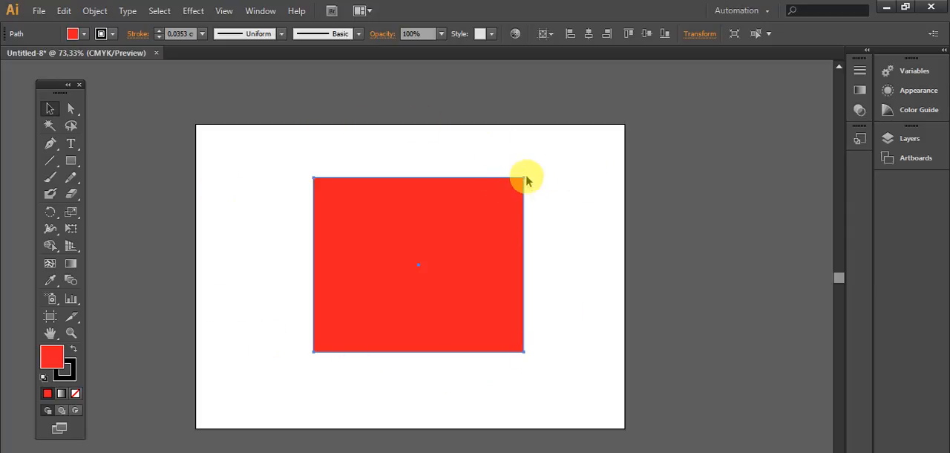
left_click_drag(524, 178, 516, 185)
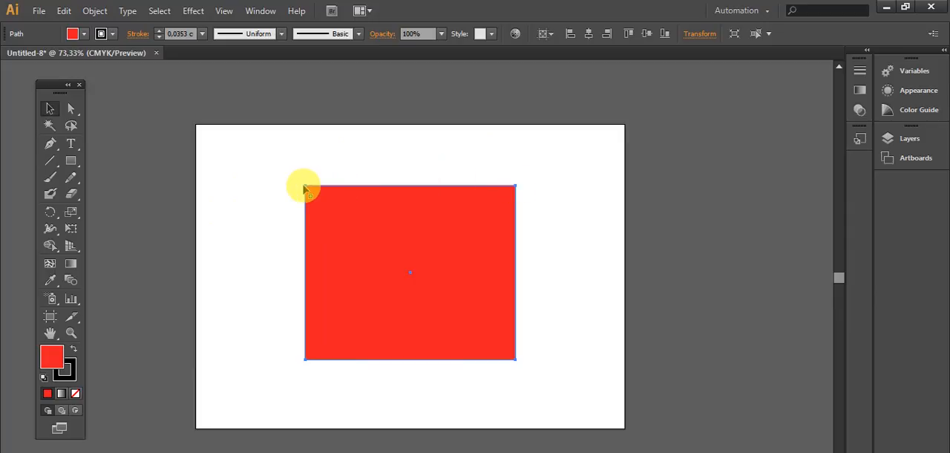
mouse_move(305, 187)
left_mouse_down()
mouse_move(294, 178)
mouse_move(310, 182)
left_mouse_up()
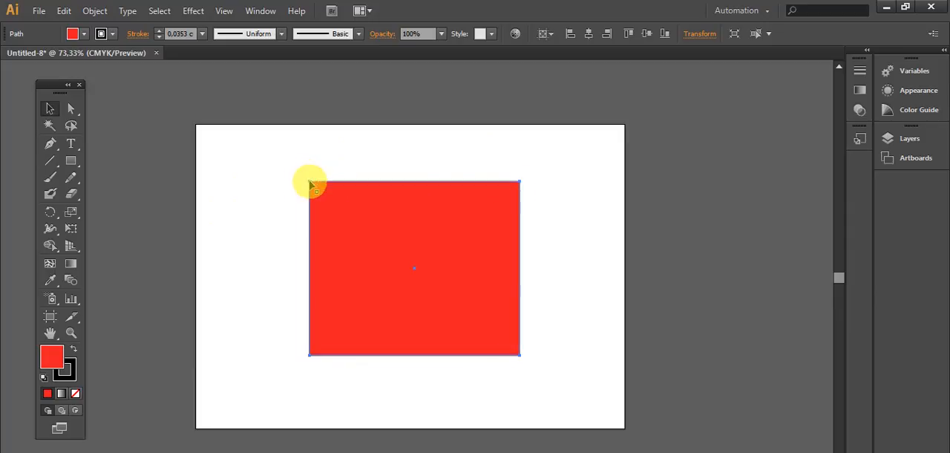
- Show the bounding box and resize the red rectangle from its corners, making it smaller overall
left_click(225, 11)
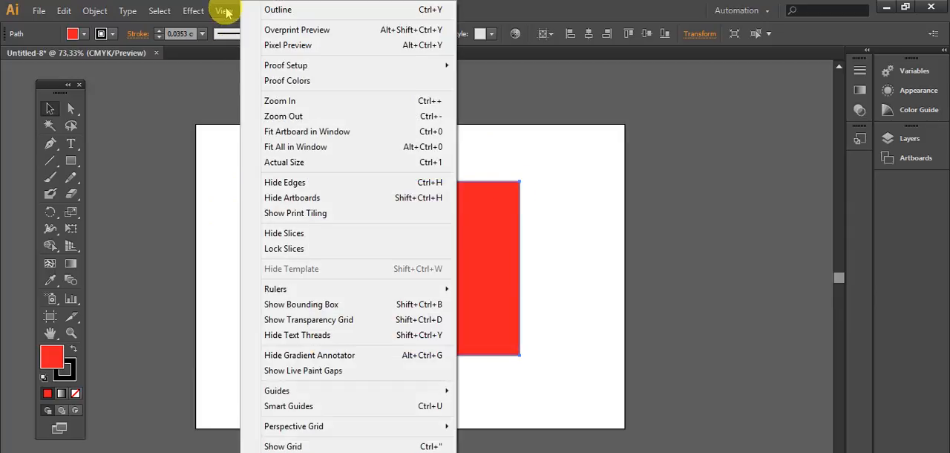
left_click(298, 306)
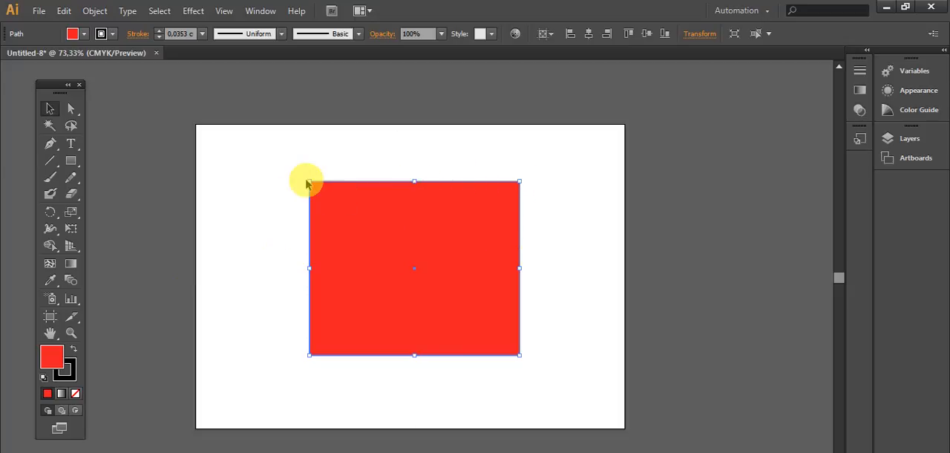
mouse_move(309, 181)
left_mouse_down()
mouse_move(257, 144)
mouse_move(290, 257)
mouse_move(212, 197)
mouse_move(361, 191)
mouse_move(250, 142)
mouse_move(251, 208)
mouse_move(308, 156)
mouse_move(274, 172)
mouse_move(252, 243)
mouse_move(252, 197)
mouse_move(324, 223)
mouse_move(306, 178)
mouse_move(282, 178)
mouse_move(240, 288)
mouse_move(267, 163)
mouse_move(449, 209)
mouse_move(246, 198)
mouse_move(219, 275)
mouse_move(305, 324)
mouse_move(313, 230)
mouse_move(303, 167)
mouse_move(303, 177)
left_mouse_up()
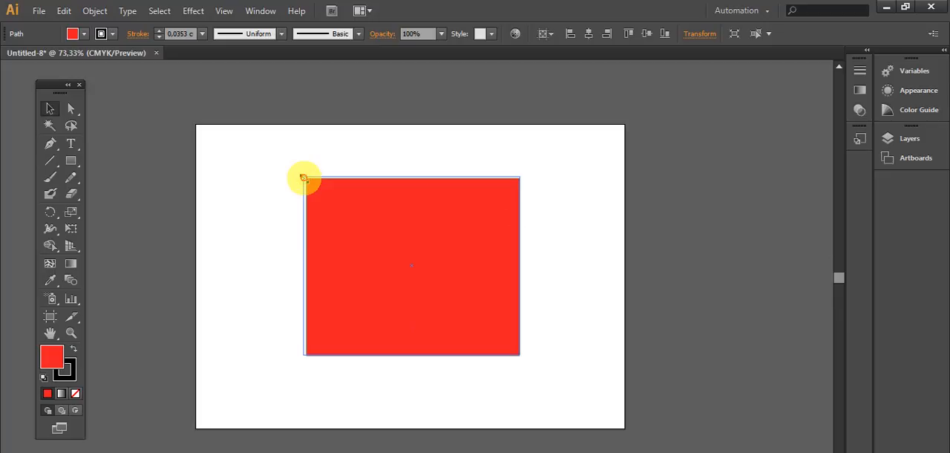
left_click_drag(303, 178, 304, 178)
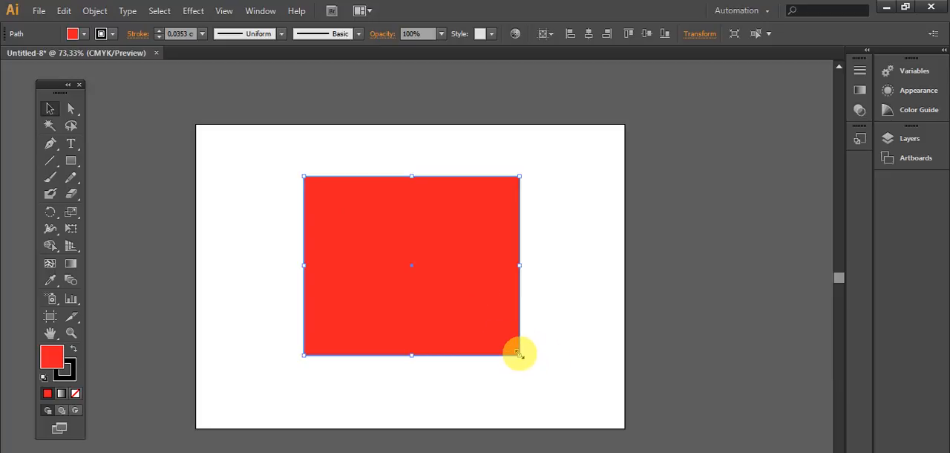
left_click_drag(518, 353, 491, 331)
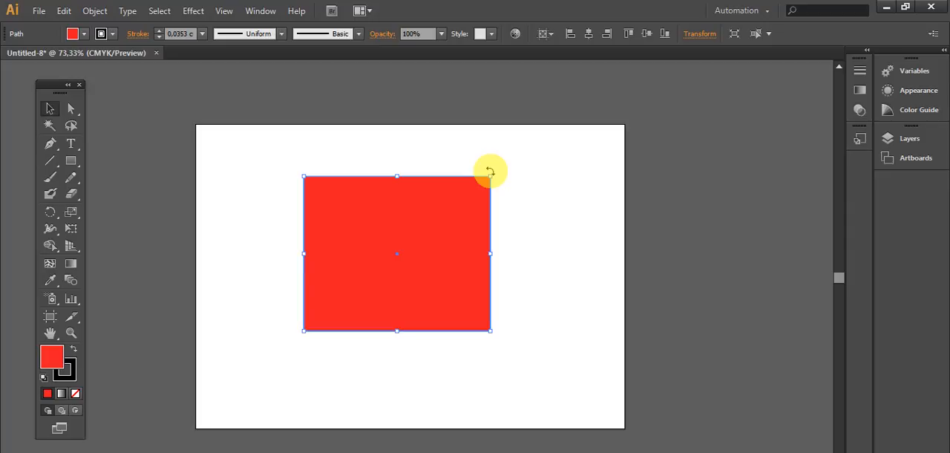
- Rotate the red rectangle so it stands on one corner like a diamond, and reposition it on the artboard
left_click_drag(490, 171, 429, 184)
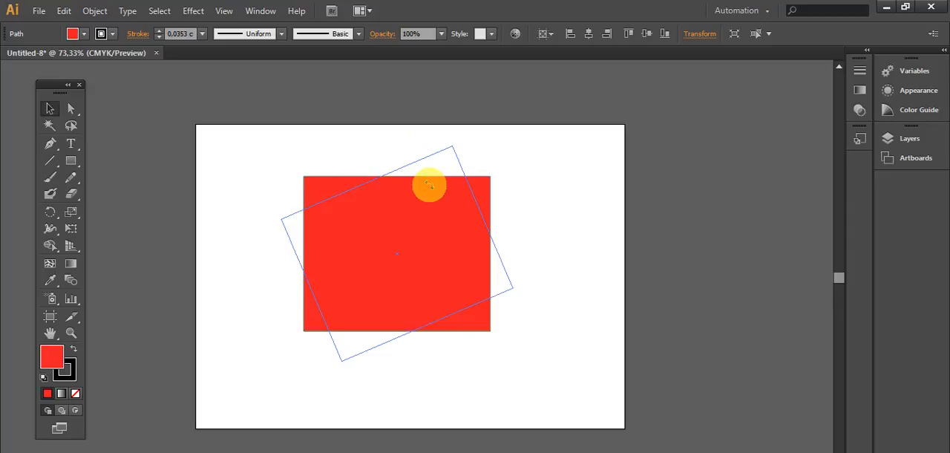
left_click_drag(429, 184, 458, 243)
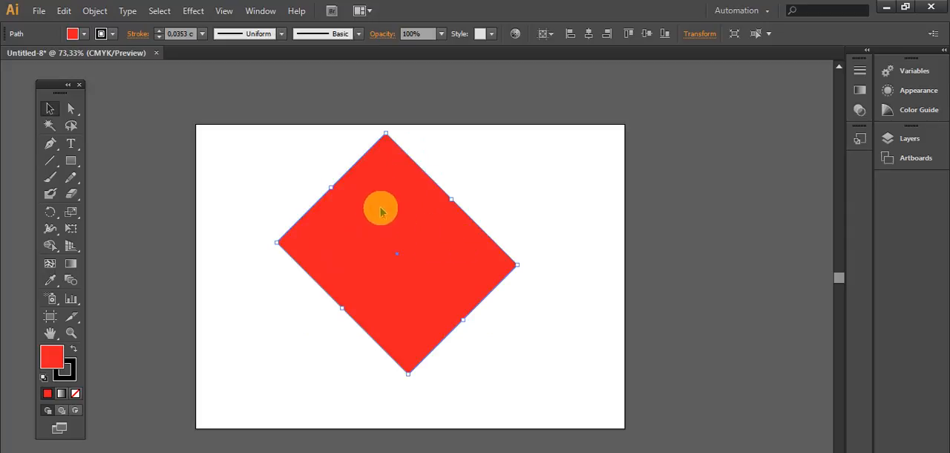
left_click_drag(380, 208, 454, 254)
left_click_drag(511, 295, 405, 285)
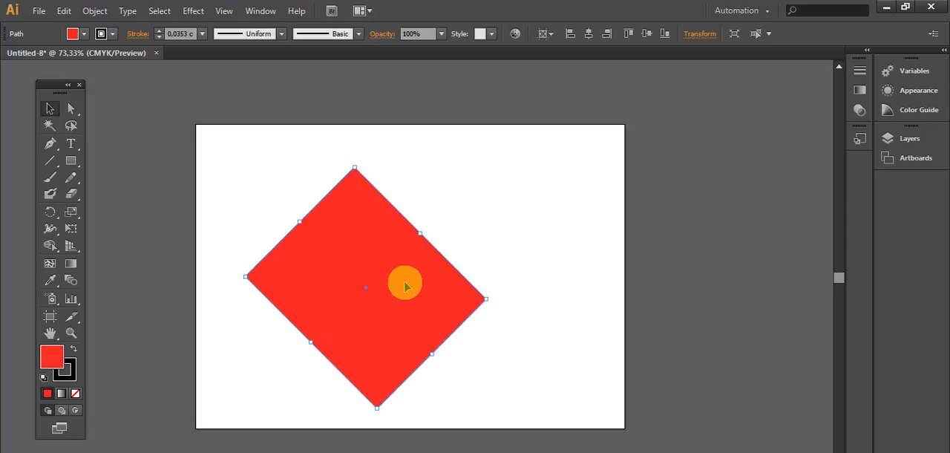
- Duplicate the rotated rectangle and place the copy beside the original, slightly overlapping it
key("ctrl+c")
key("ctrl+v")
left_click_drag(441, 250, 590, 256)
- Move both diamonds together as one selection, and reposition each one separately so a gap lies between them
left_click_drag(250, 149, 636, 319)
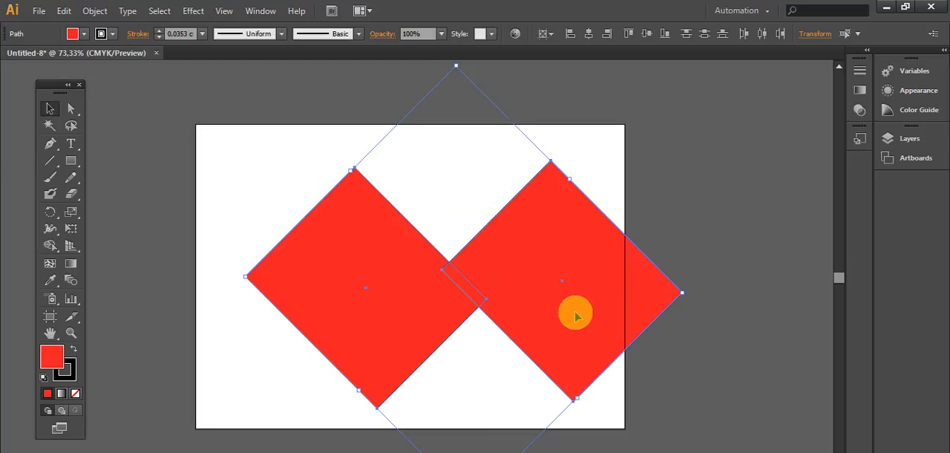
left_click_drag(560, 300, 501, 284)
left_click(395, 162)
left_click_drag(483, 237, 552, 226)
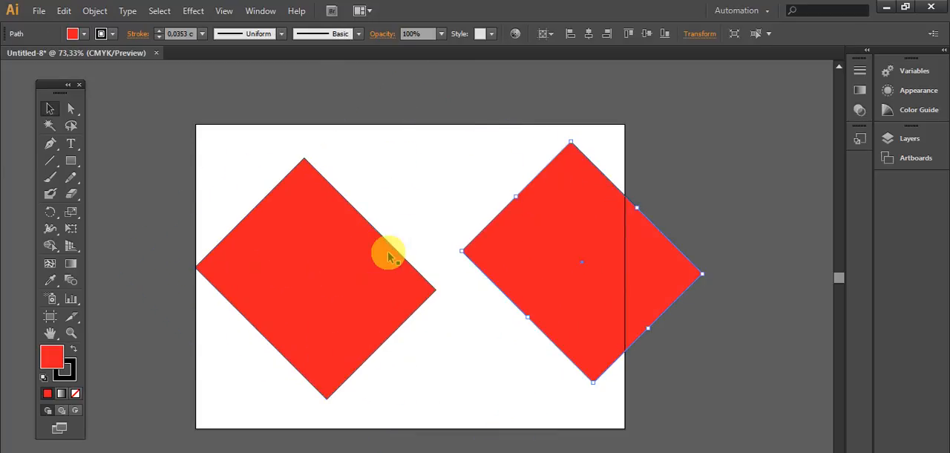
left_click_drag(339, 237, 388, 250)
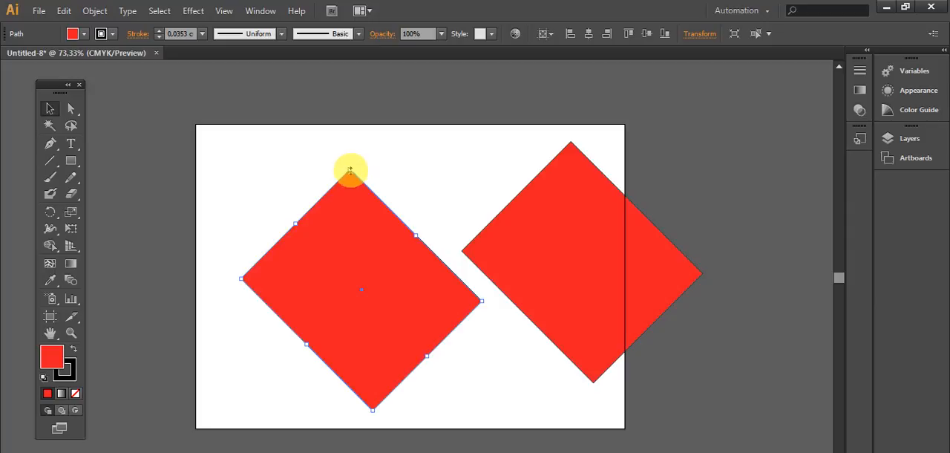
- Shrink one diamond to well under half its size and bring the two diamonds closer together
left_click_drag(350, 171, 371, 322)
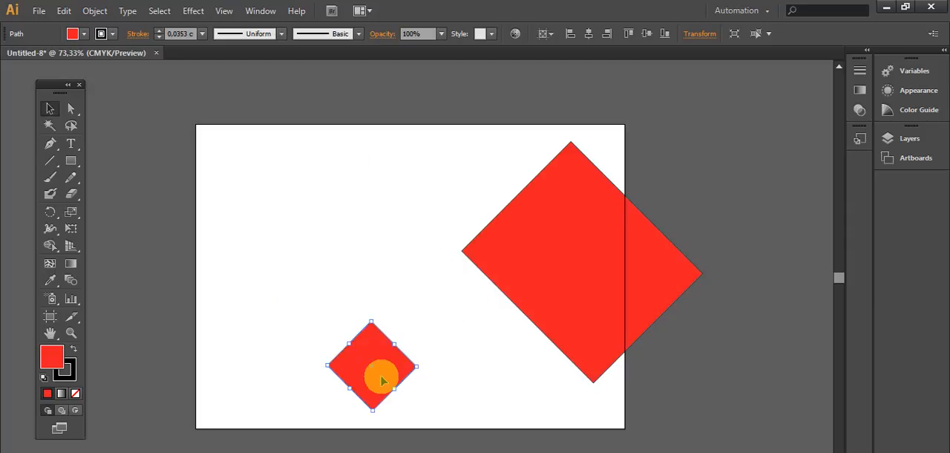
left_click_drag(382, 380, 353, 262)
left_click_drag(590, 279, 483, 274)
left_click(569, 316)
- Select both diamonds, move them together near the artboard's centre and scale them down as one selection
left_click_drag(281, 175, 491, 320)
left_click_drag(430, 265, 386, 276)
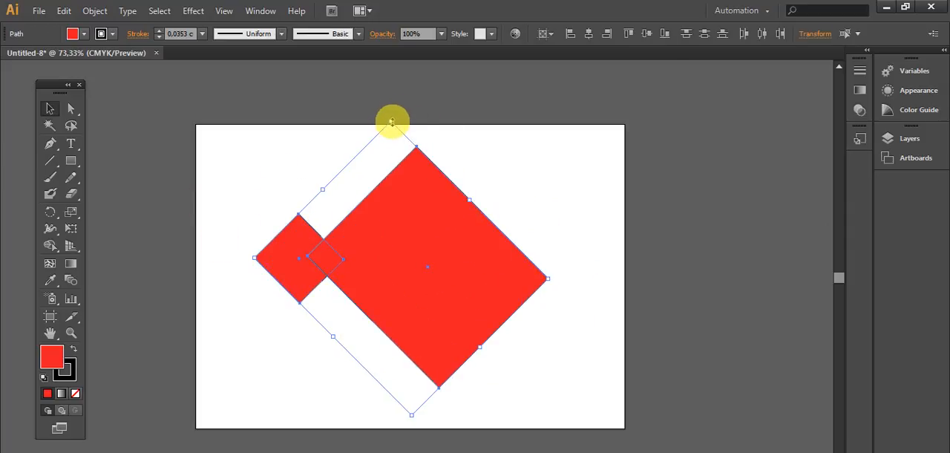
left_click_drag(392, 121, 399, 247)
left_click_drag(405, 323, 399, 243)
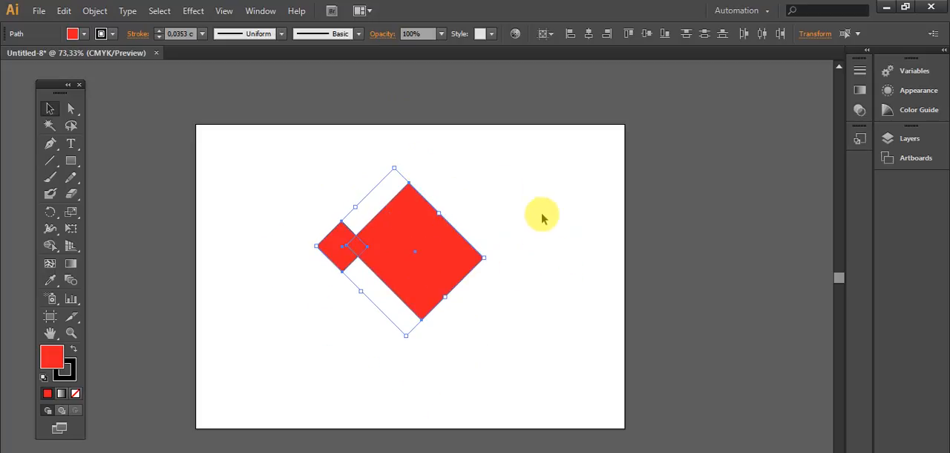
- Reshape the large diamond with Direct Selection, stretching two anchors to the artboard's right-hand corners and pulling its top anchor inward
left_click(72, 110)
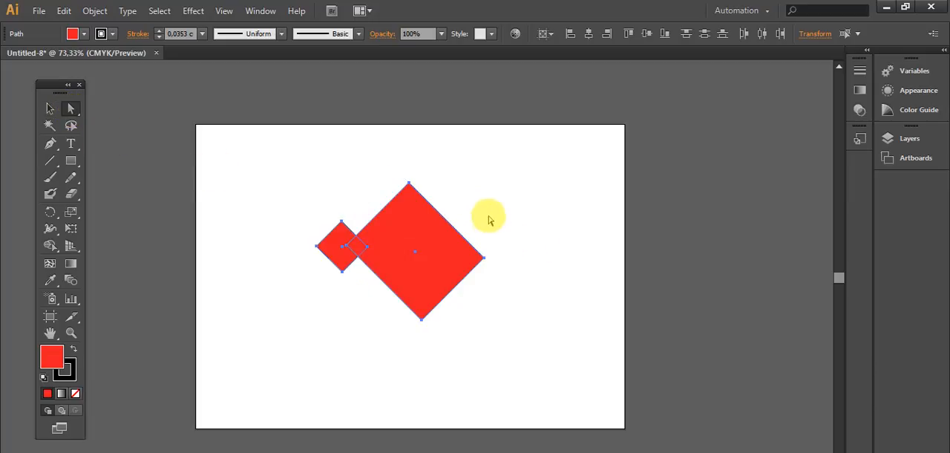
left_click(513, 230)
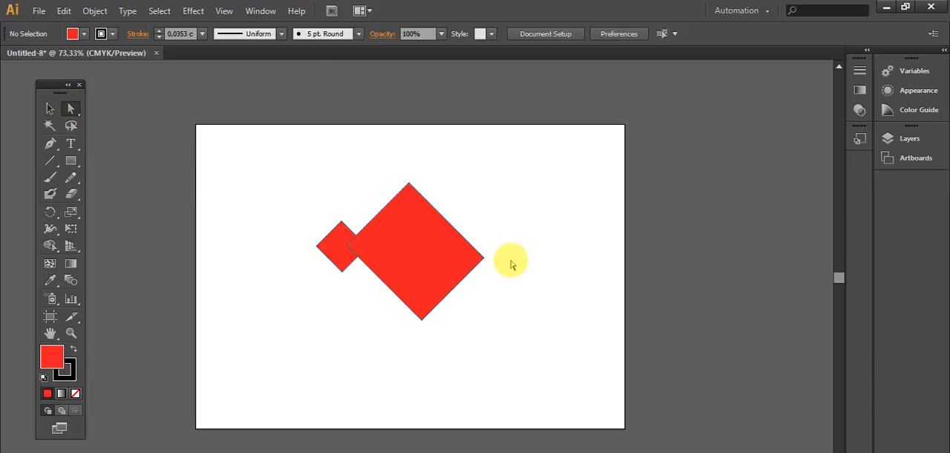
left_click(424, 252)
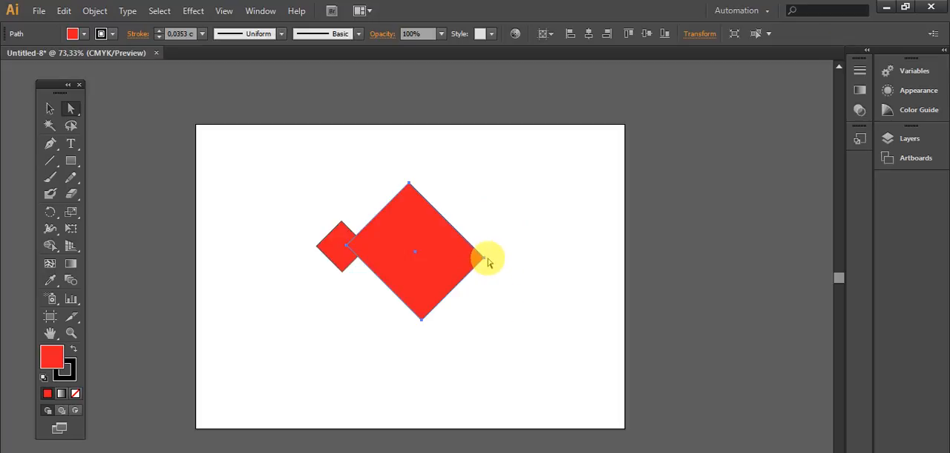
left_click_drag(483, 260, 623, 126)
left_click_drag(425, 320, 623, 428)
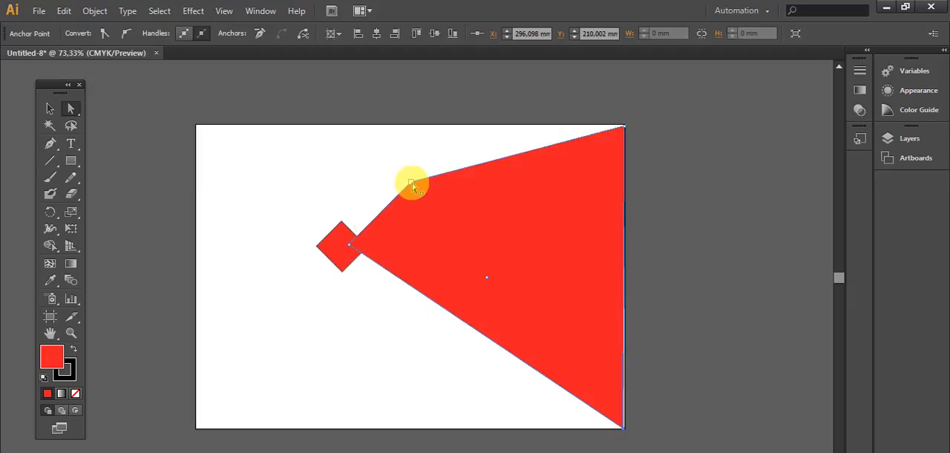
left_click_drag(412, 183, 570, 304)
- Stretch the small diamond's top, bottom and left anchor points out to the artboard's top, bottom and left edges
left_click(340, 245)
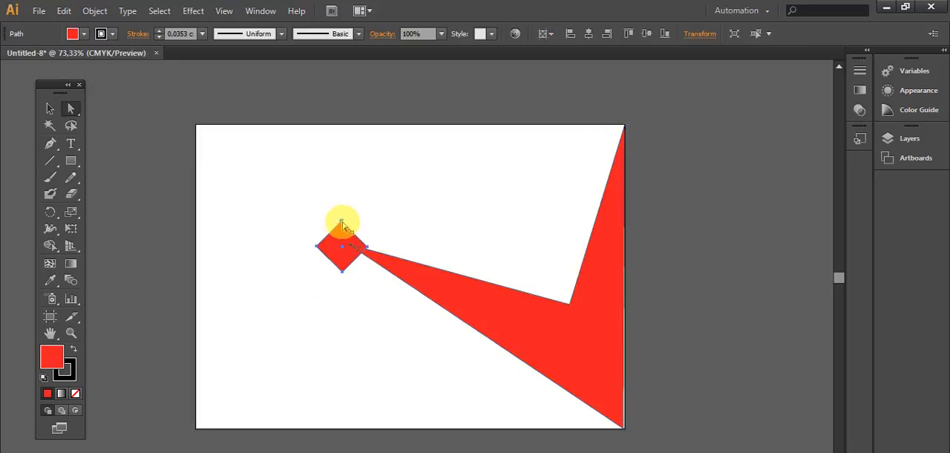
left_click_drag(341, 223, 338, 125)
left_click(343, 225)
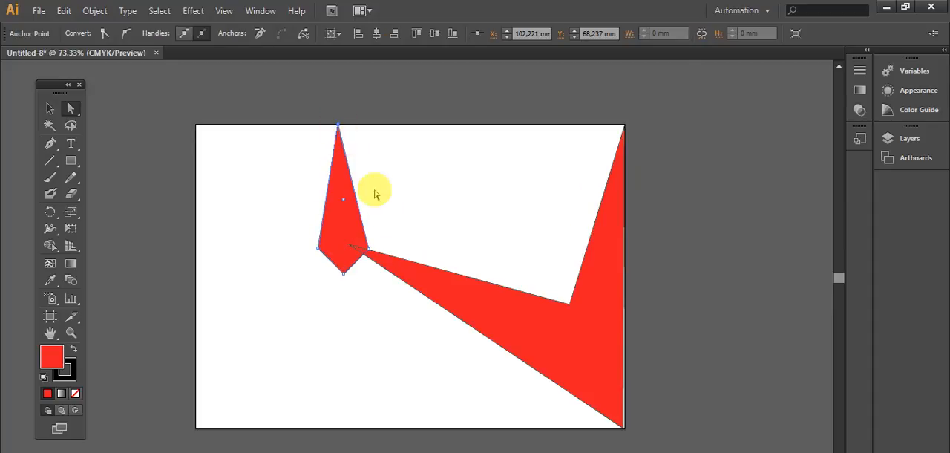
left_click_drag(343, 274, 351, 429)
left_click_drag(318, 251, 198, 284)
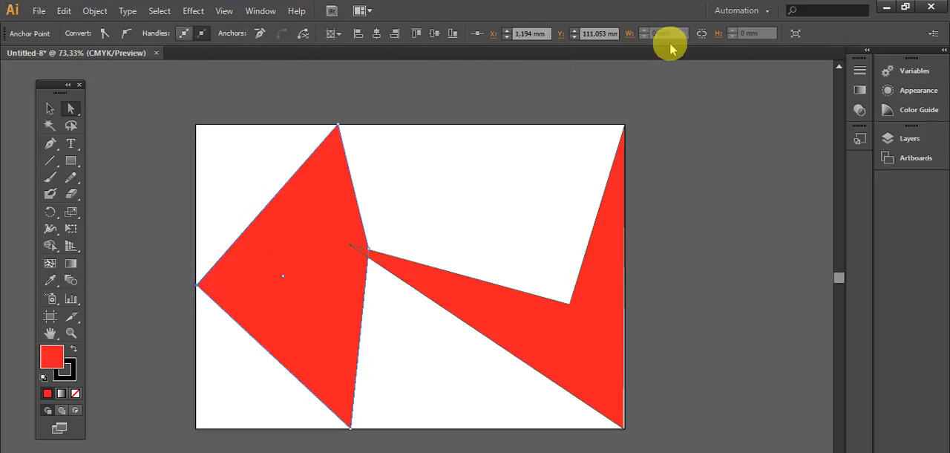
- Convert the stretched shape's left anchor to smooth and adjust its handles until the lower side curves inward
left_click(126, 35)
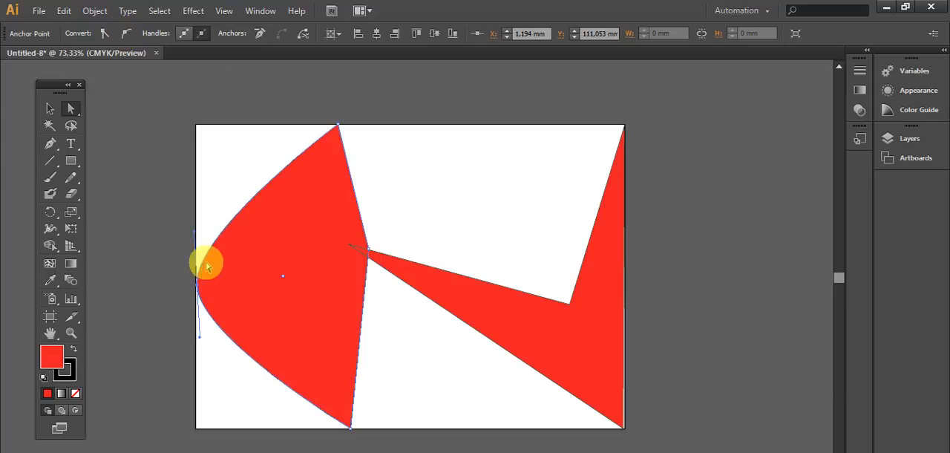
left_click_drag(196, 236, 258, 255)
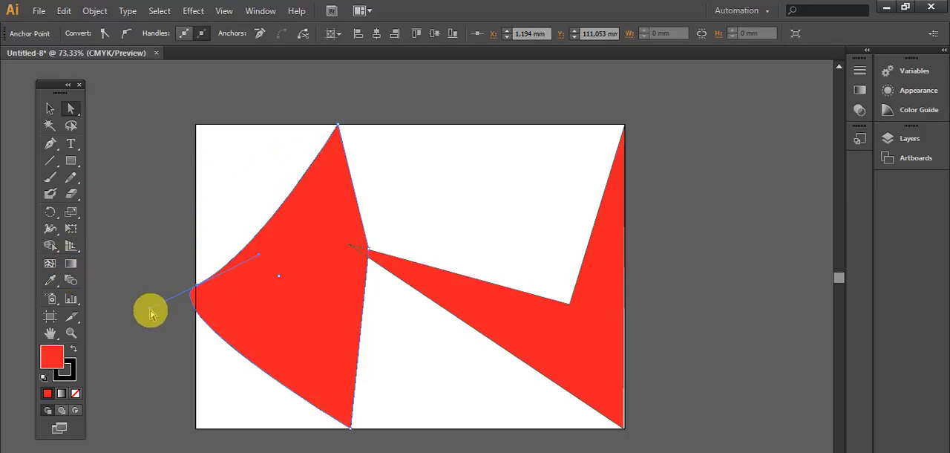
left_click_drag(150, 313, 190, 399)
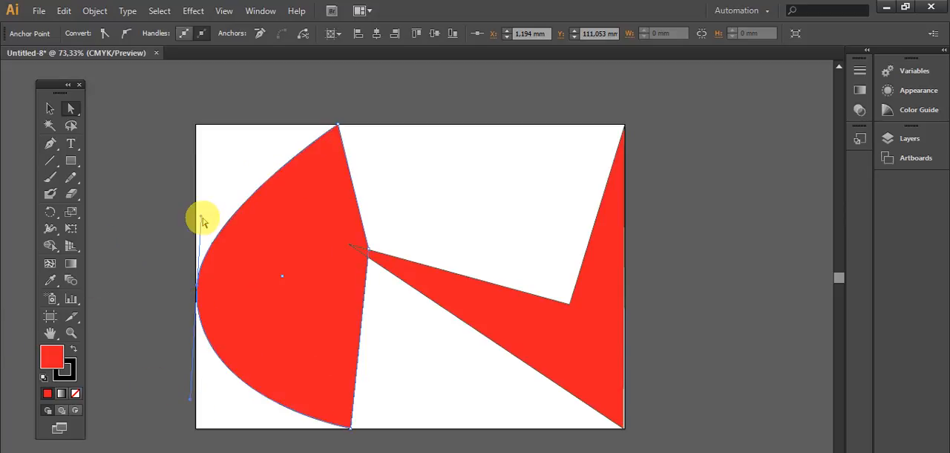
left_click_drag(201, 216, 202, 278)
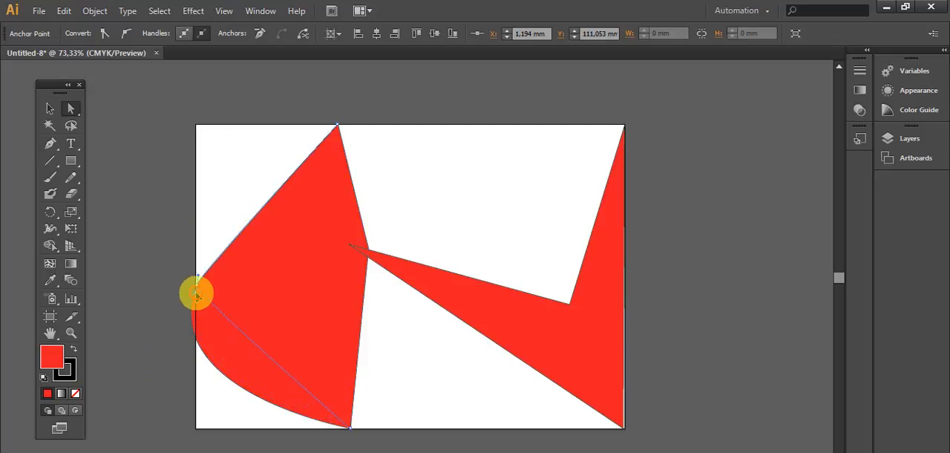
left_click_drag(194, 290, 347, 237)
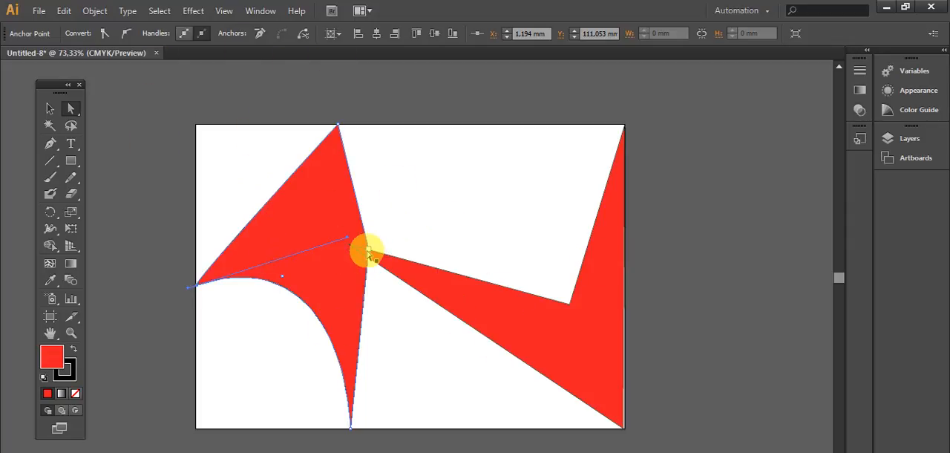
- Move the curved shape's right anchor to the artboard's top-right corner and its bottom anchor up to mid-height
left_click_drag(368, 252, 623, 127)
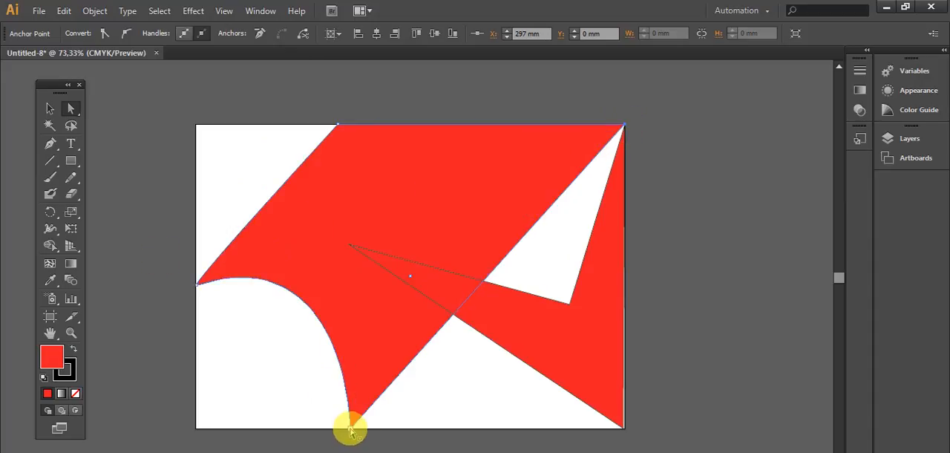
left_click_drag(350, 429, 351, 258)
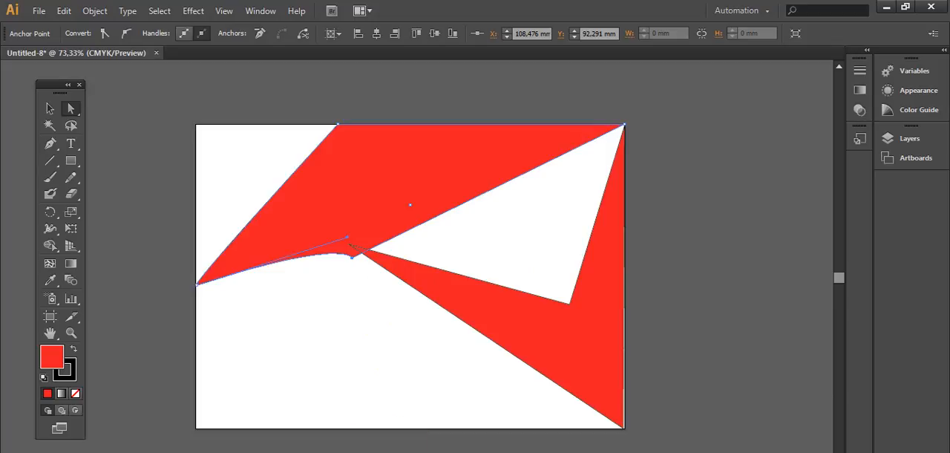